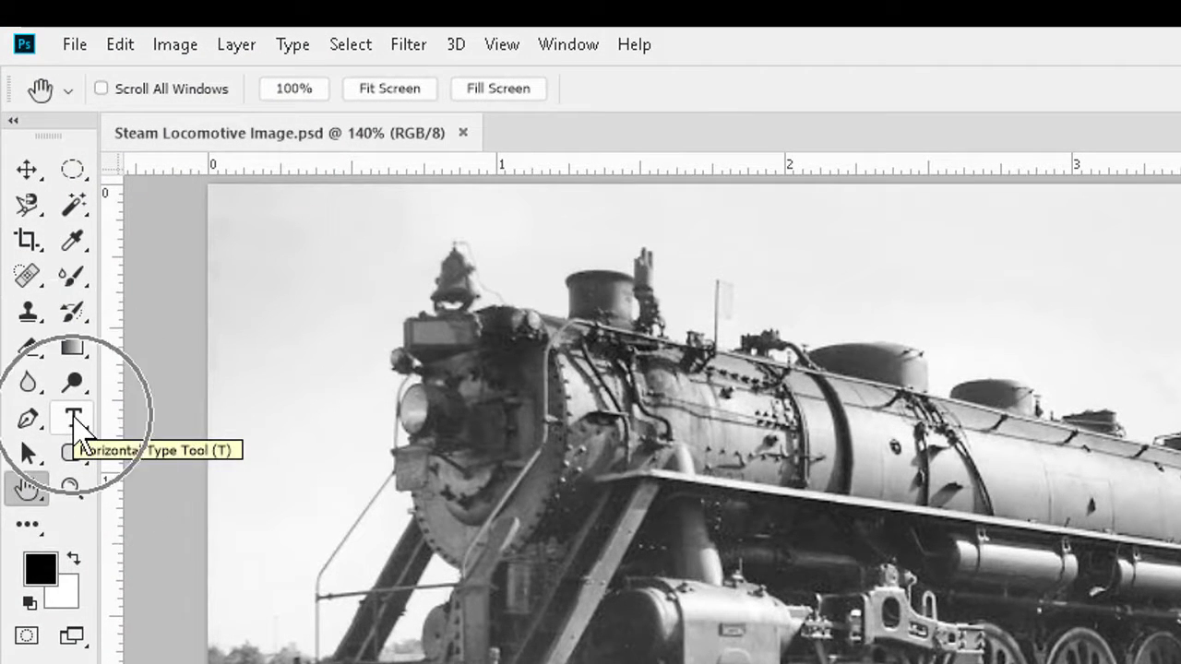
# Set up the Horizontal Type tool with Artistamp Medium 18 pt in pure red (ff0000)
pyautogui.click(75, 419)
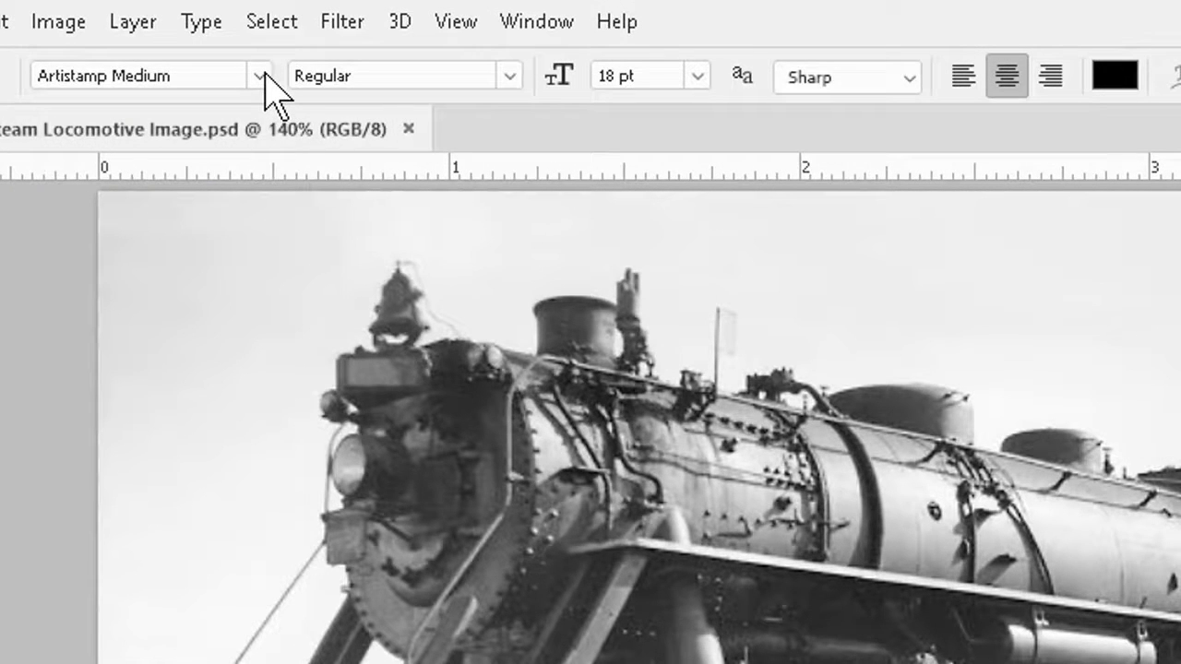
pyautogui.click(261, 75)
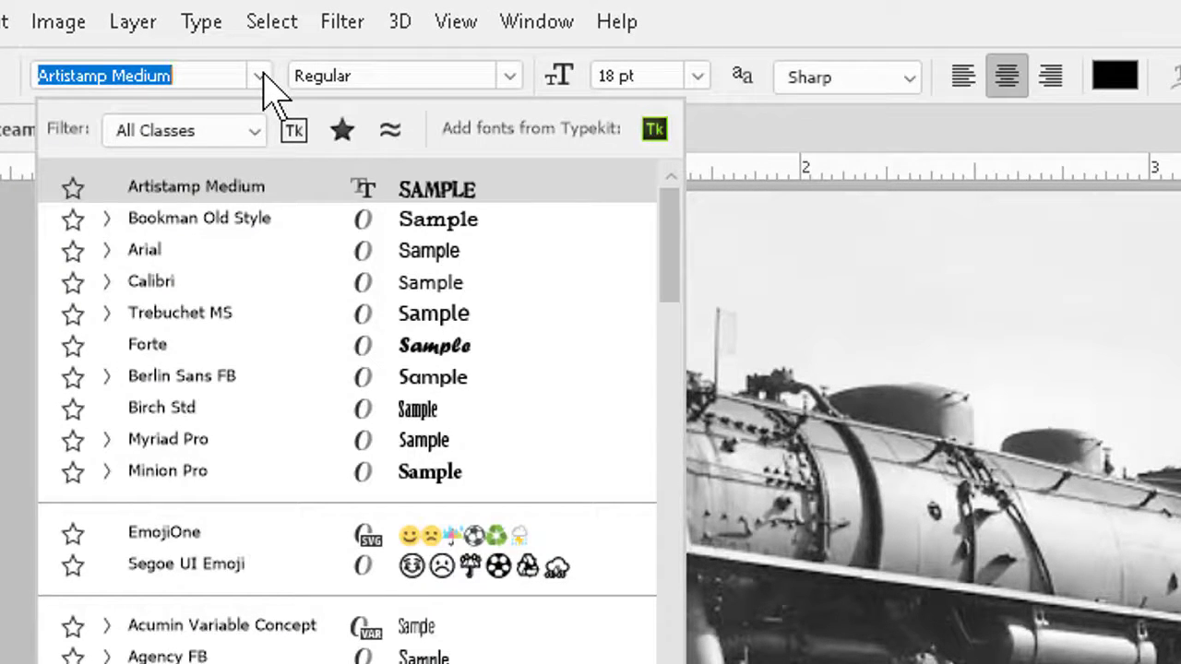
pyautogui.click(261, 76)
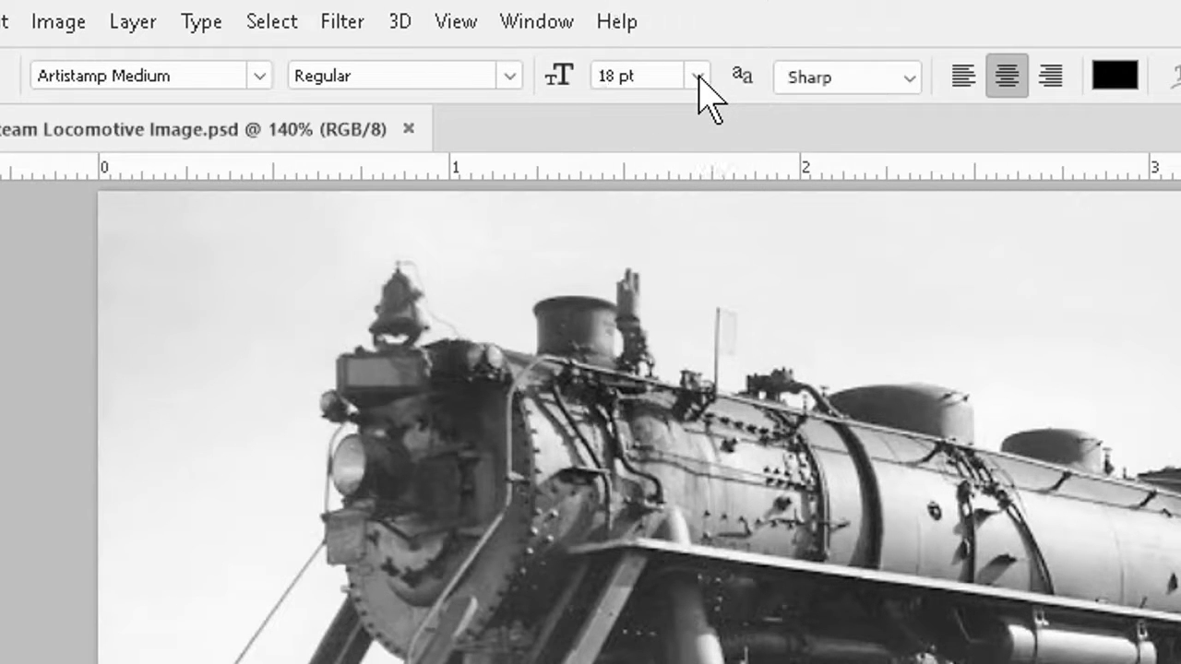
pyautogui.click(1114, 77)
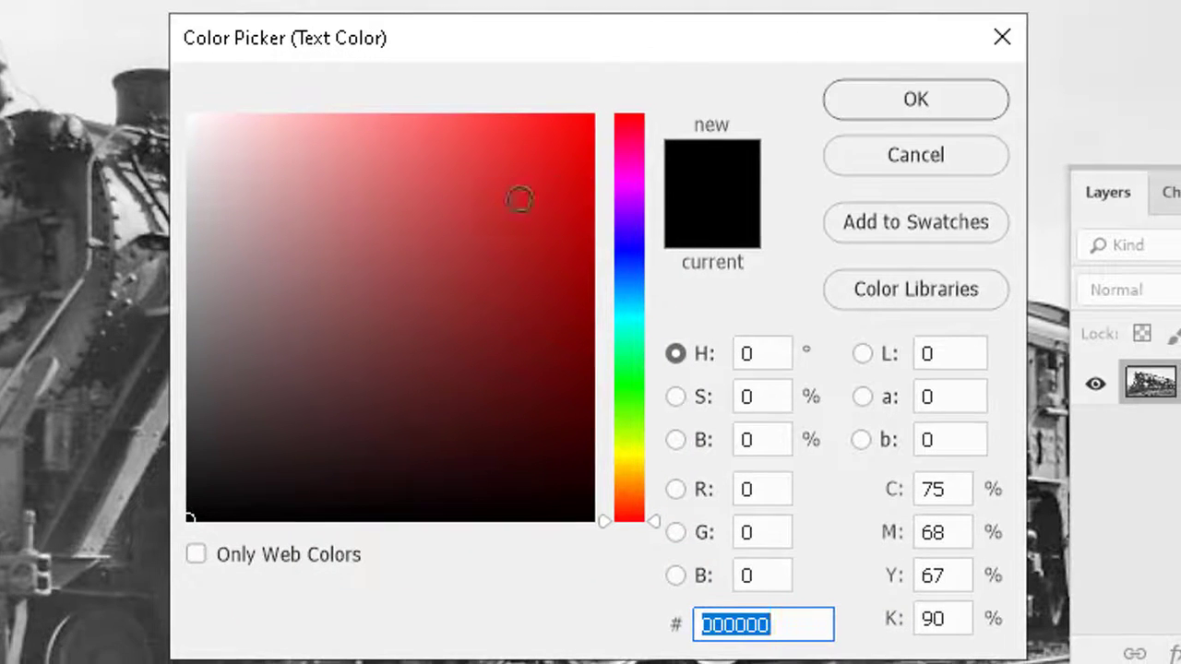
pyautogui.moveTo(510, 198); pyautogui.dragTo(676, 9)
pyautogui.click(914, 103)
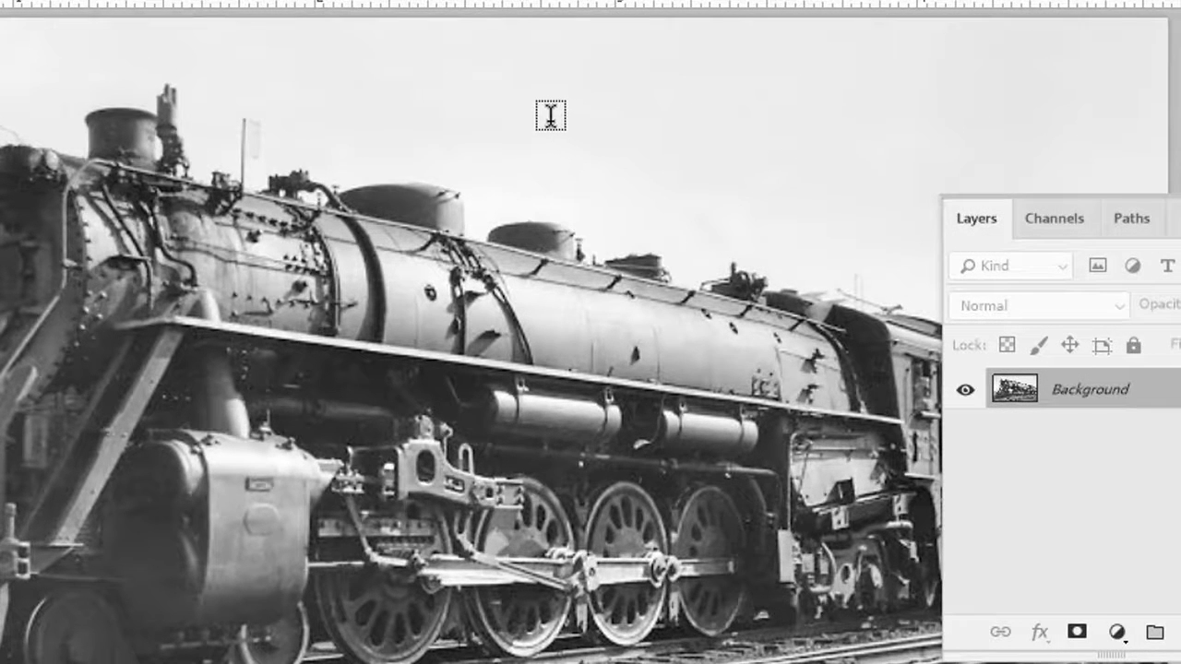
# Type 'BACK TO THE OLD DAYS...' on a new text layer above the engine
pyautogui.click(550, 116)
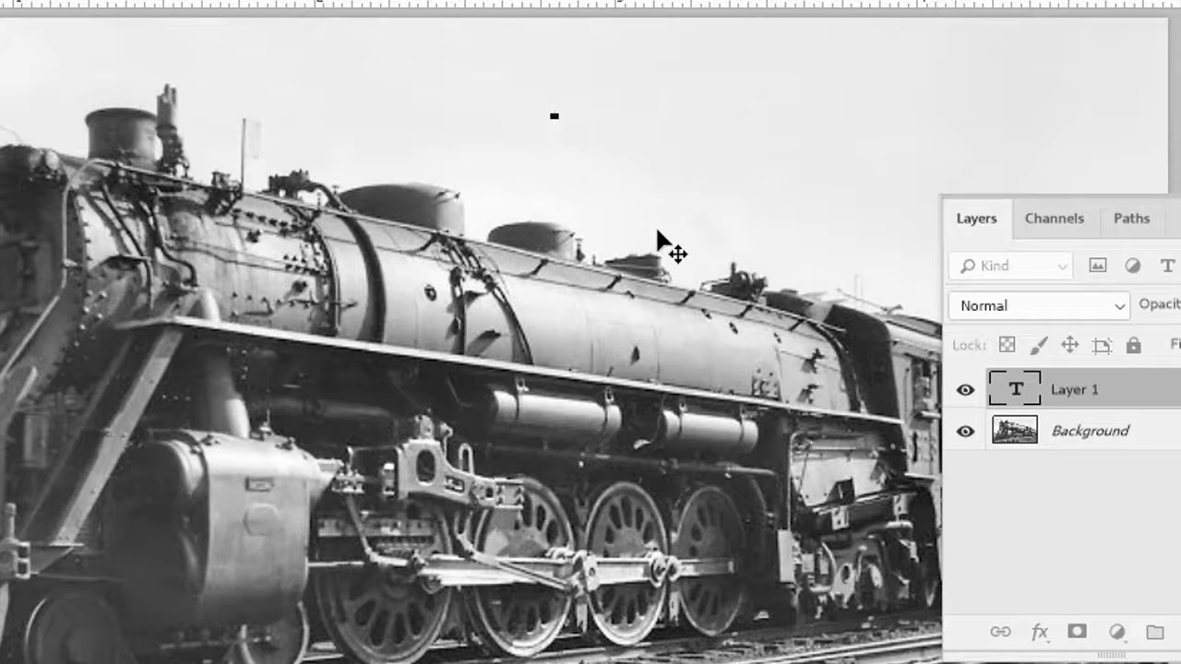
pyautogui.write('BACK TO')
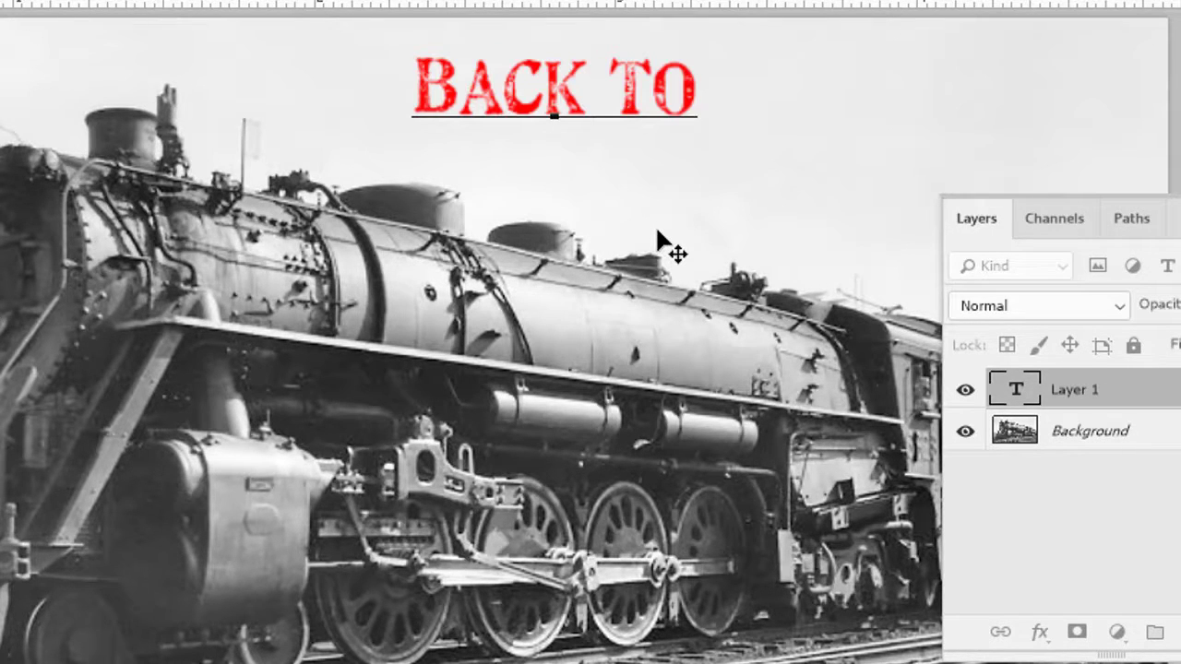
pyautogui.write(' THE OLD')
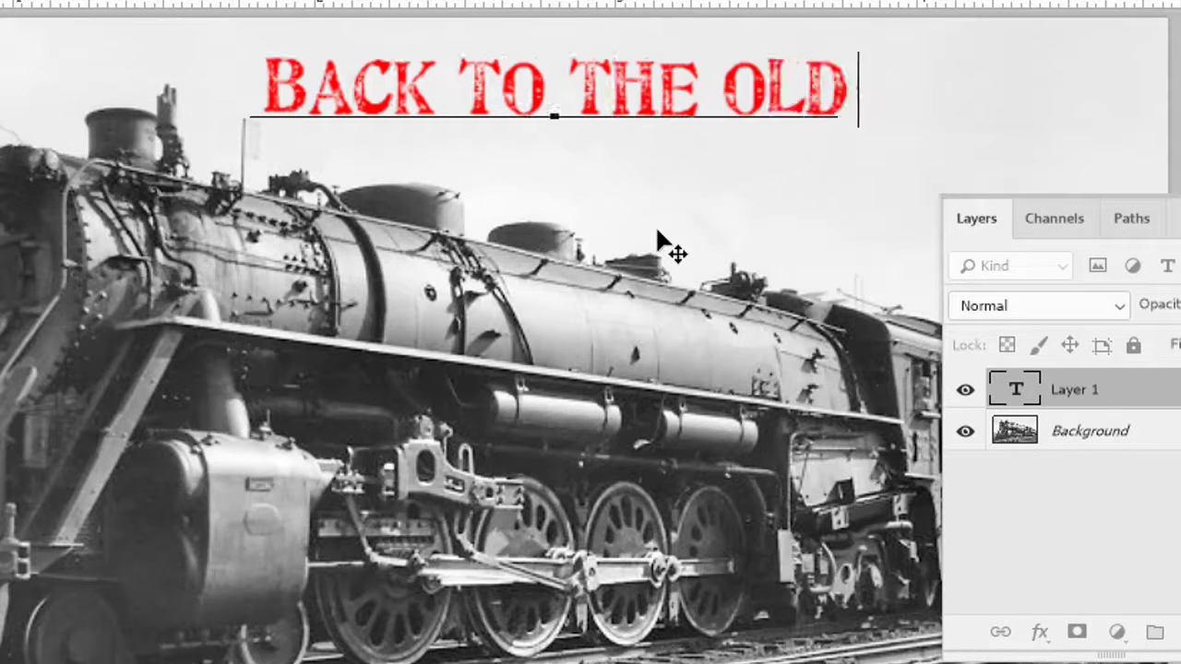
pyautogui.write(' DAYS')
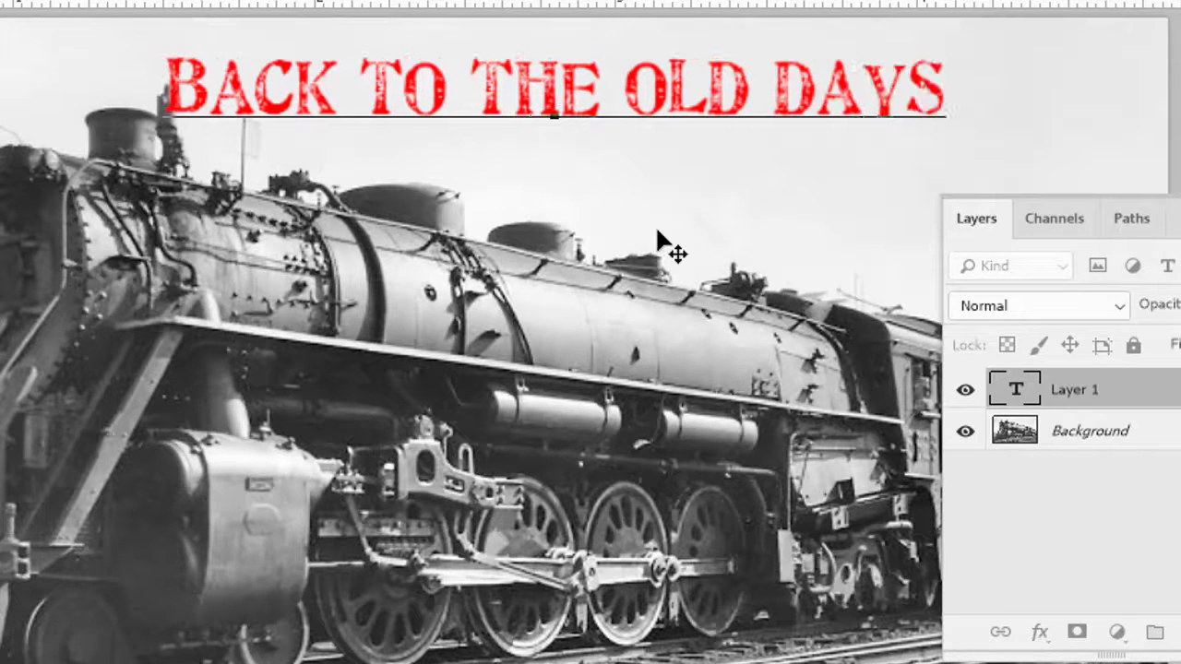
pyautogui.write('...')
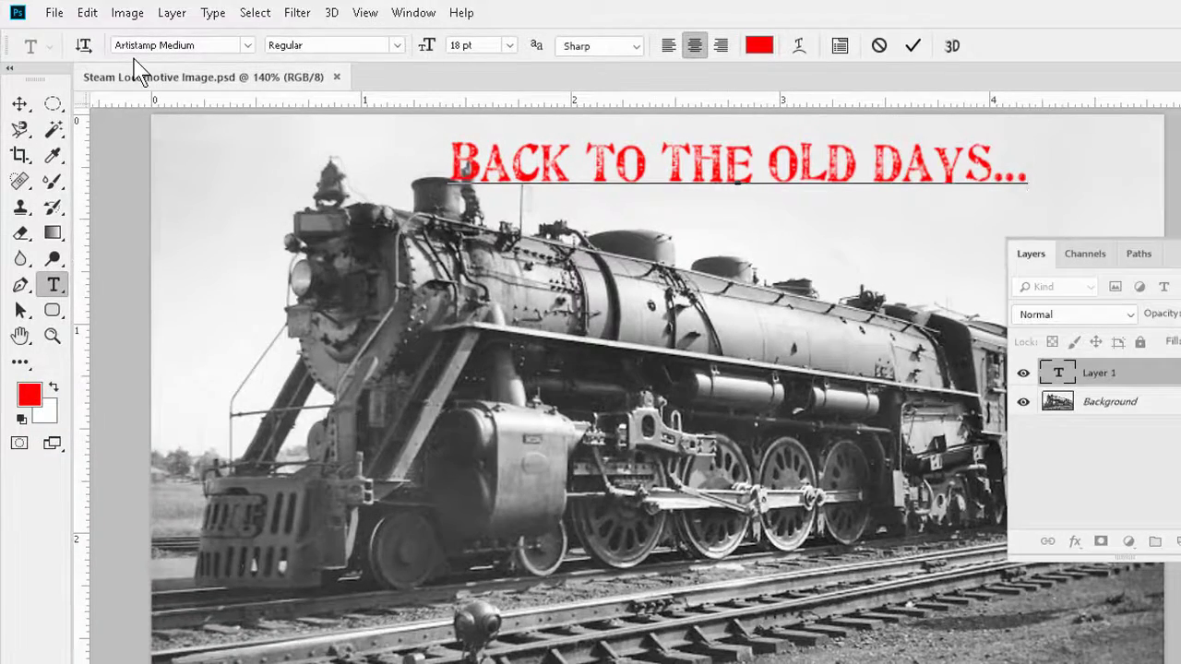
# Drag the headline right with the Move tool so it sits over the boiler
pyautogui.click(21, 105)
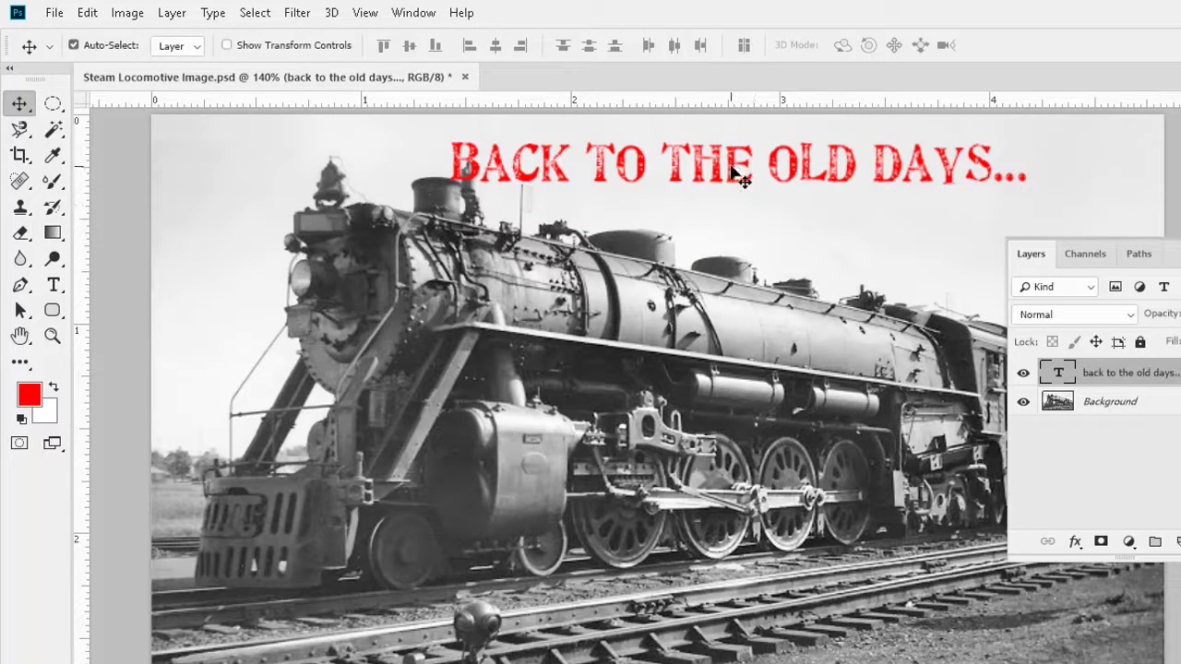
pyautogui.moveTo(731, 171); pyautogui.dragTo(837, 175)
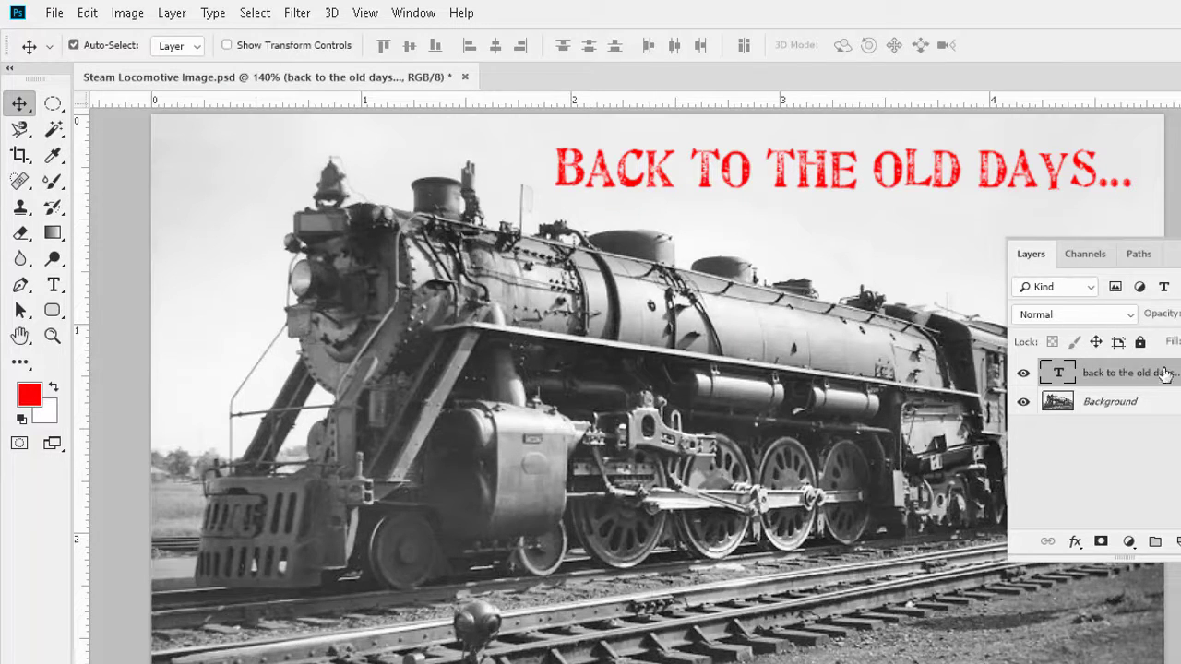
pyautogui.press('ctrl')
pyautogui.press('ctrl')
# Change the headline font to Bookman Old Style at 16 pt
pyautogui.click(53, 286)
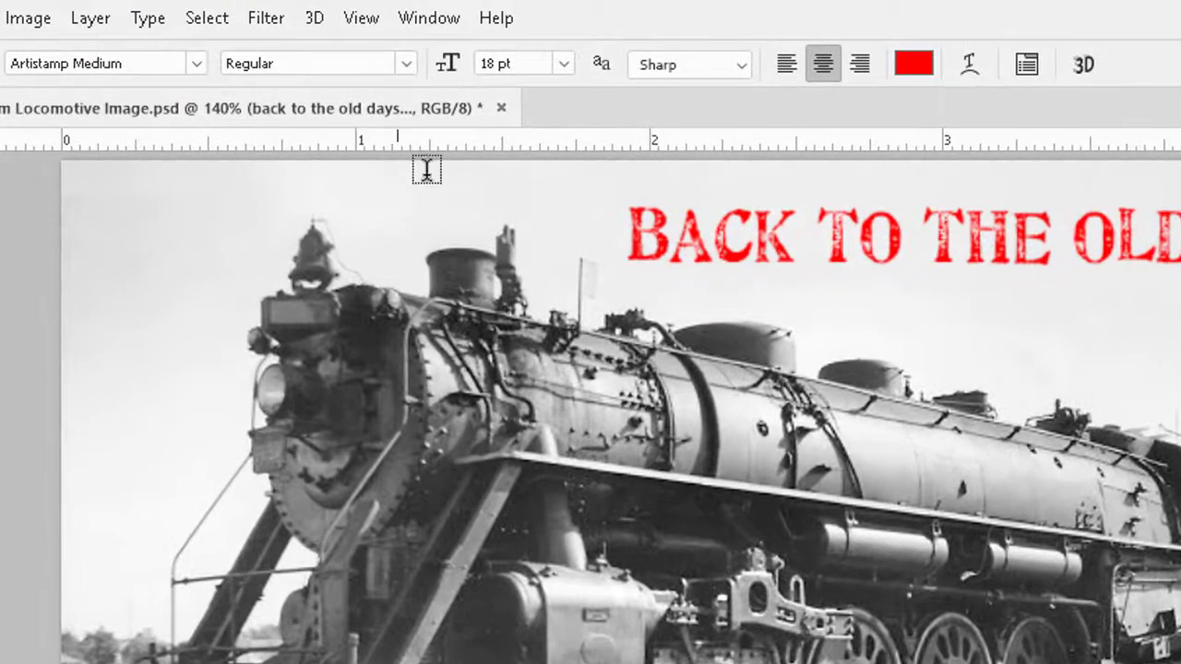
pyautogui.click(197, 63)
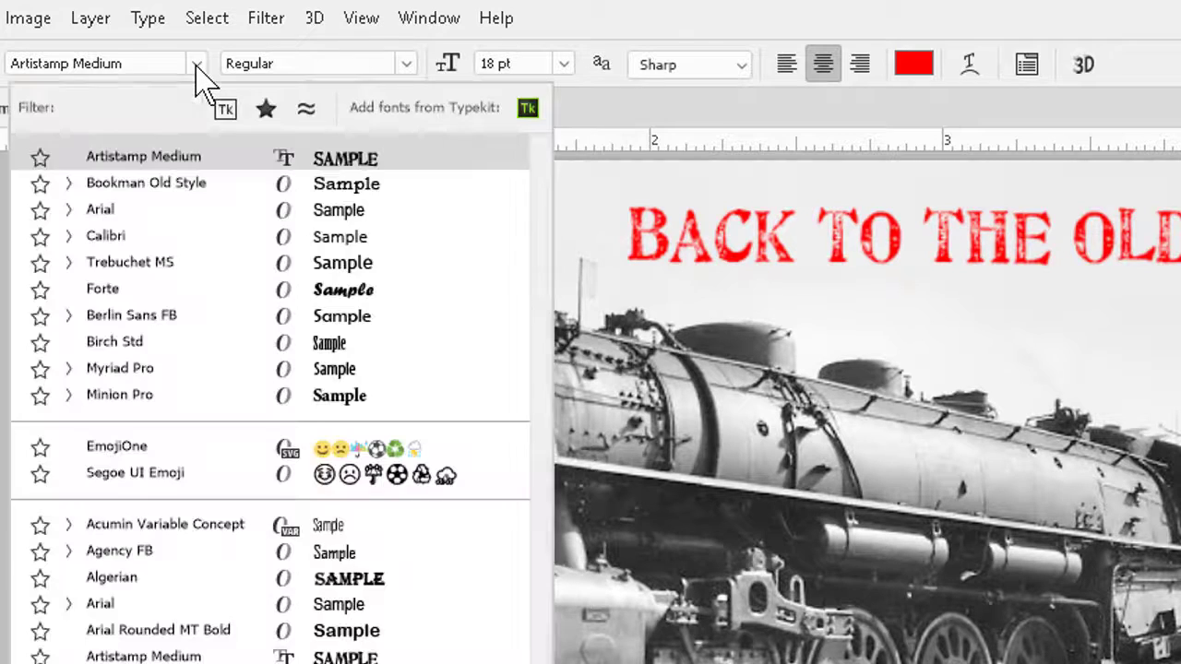
pyautogui.click(193, 185)
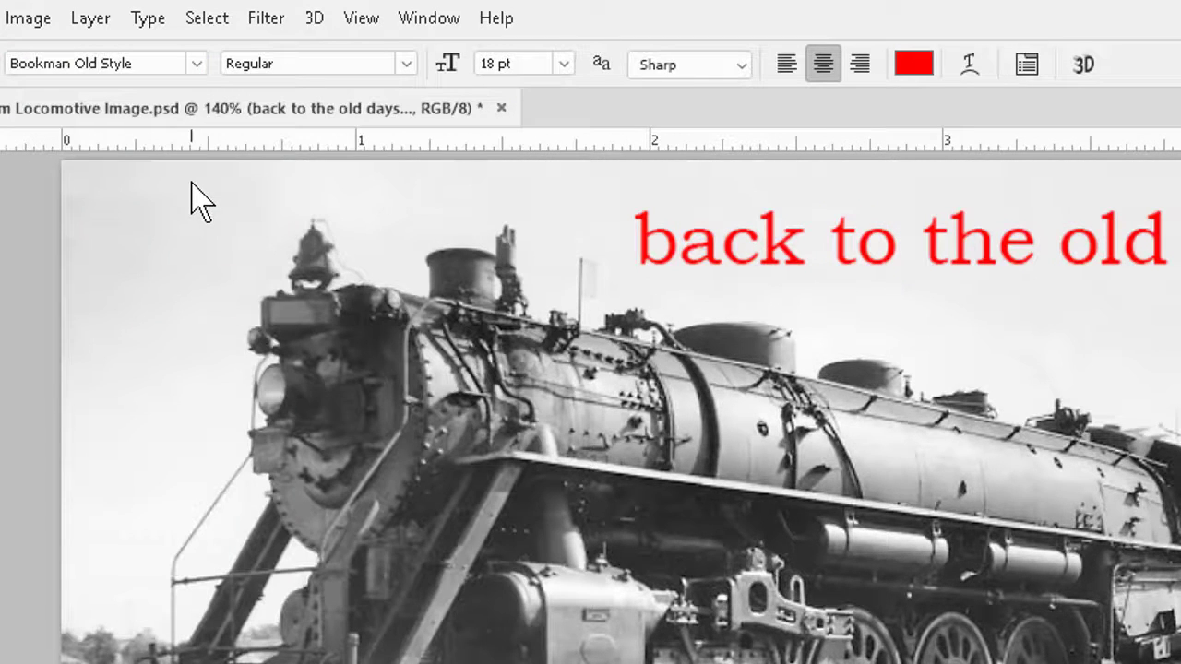
pyautogui.click(564, 64)
pyautogui.click(535, 269)
# Make the headline text colour black
pyautogui.click(920, 66)
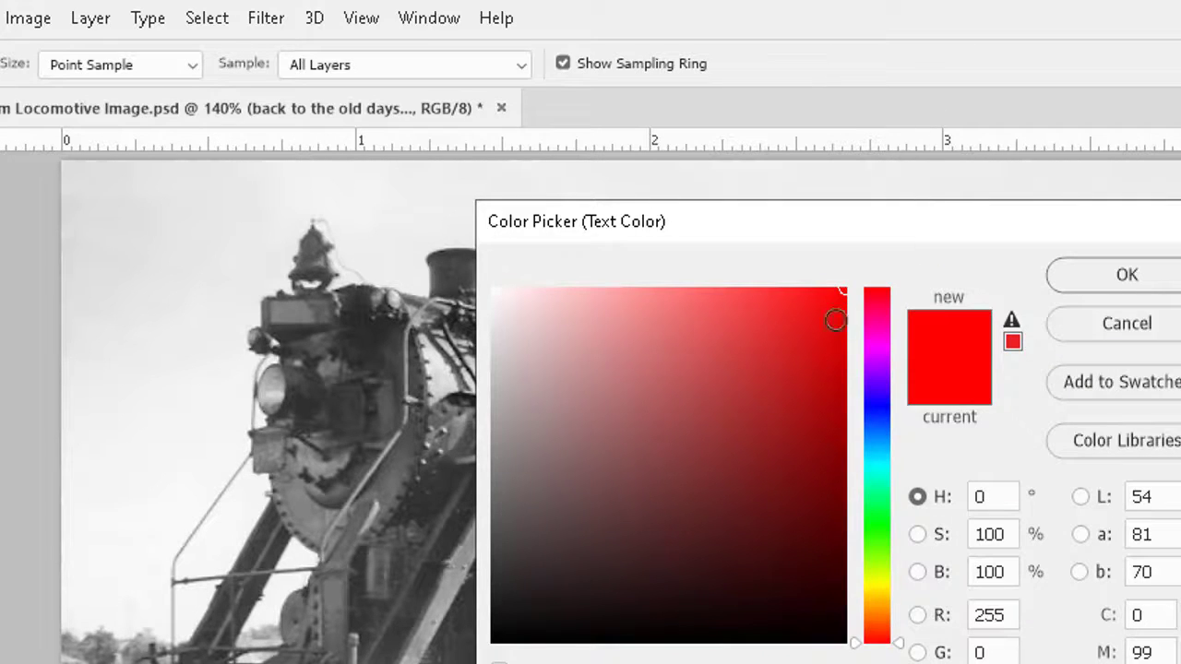
pyautogui.moveTo(834, 320); pyautogui.dragTo(843, 642)
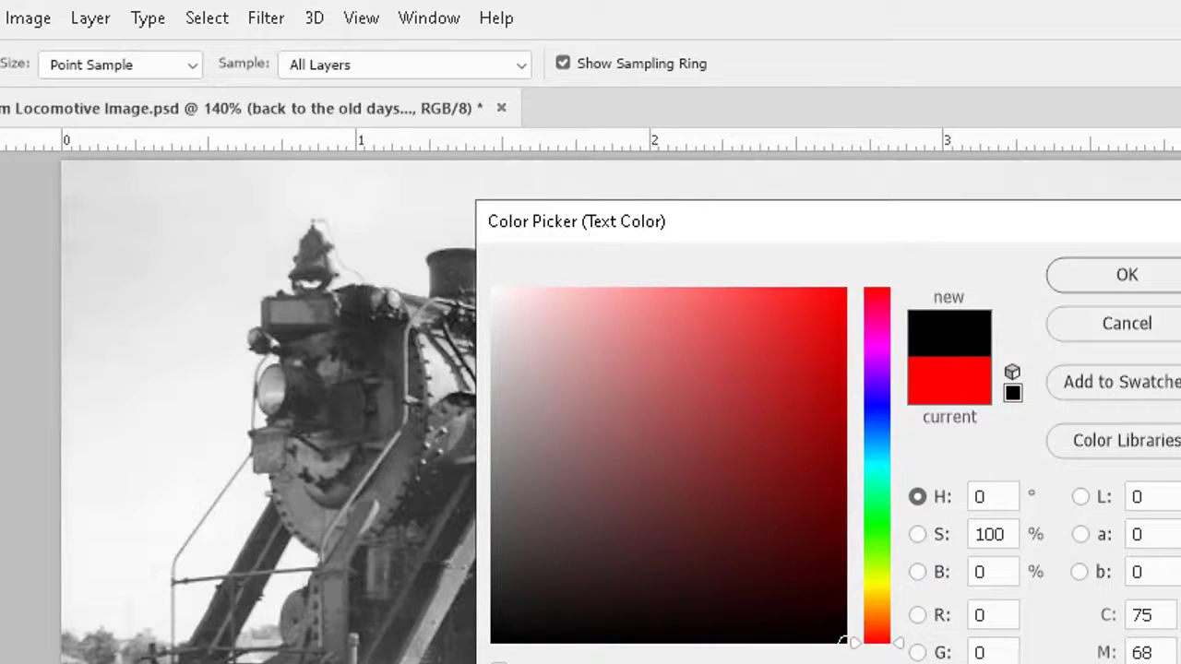
pyautogui.click(1160, 297)
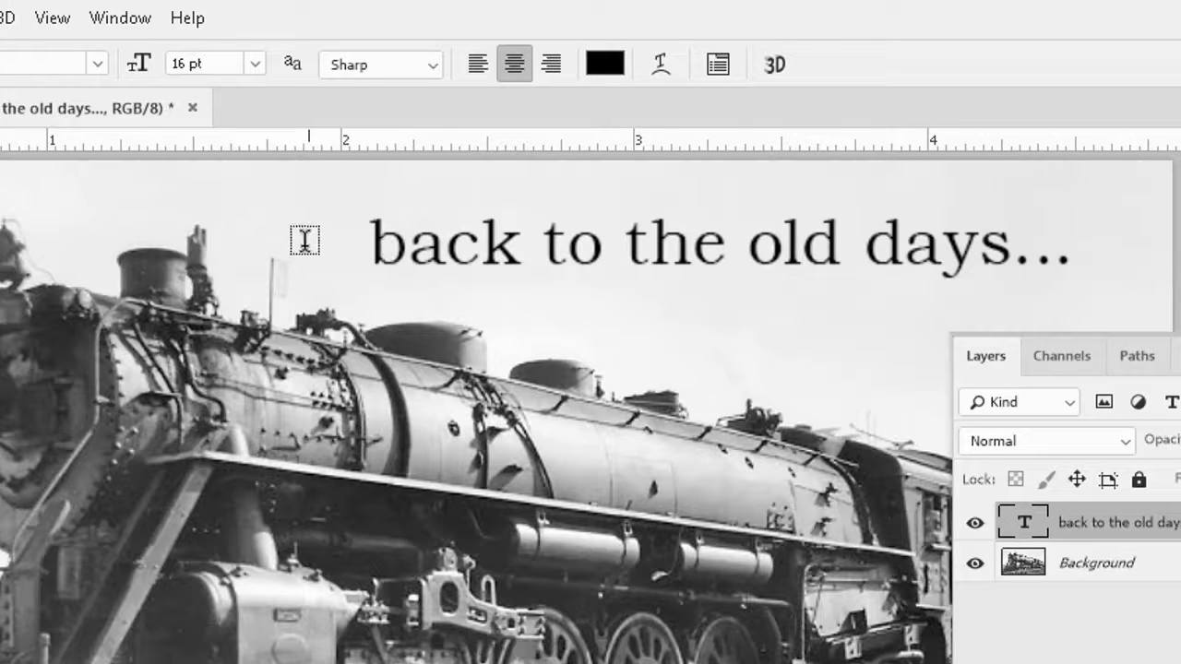
# Capitalise the first letter to 'B' and replace the trailing dots after 'days' with '!'
pyautogui.moveTo(400, 248); pyautogui.dragTo(376, 247)
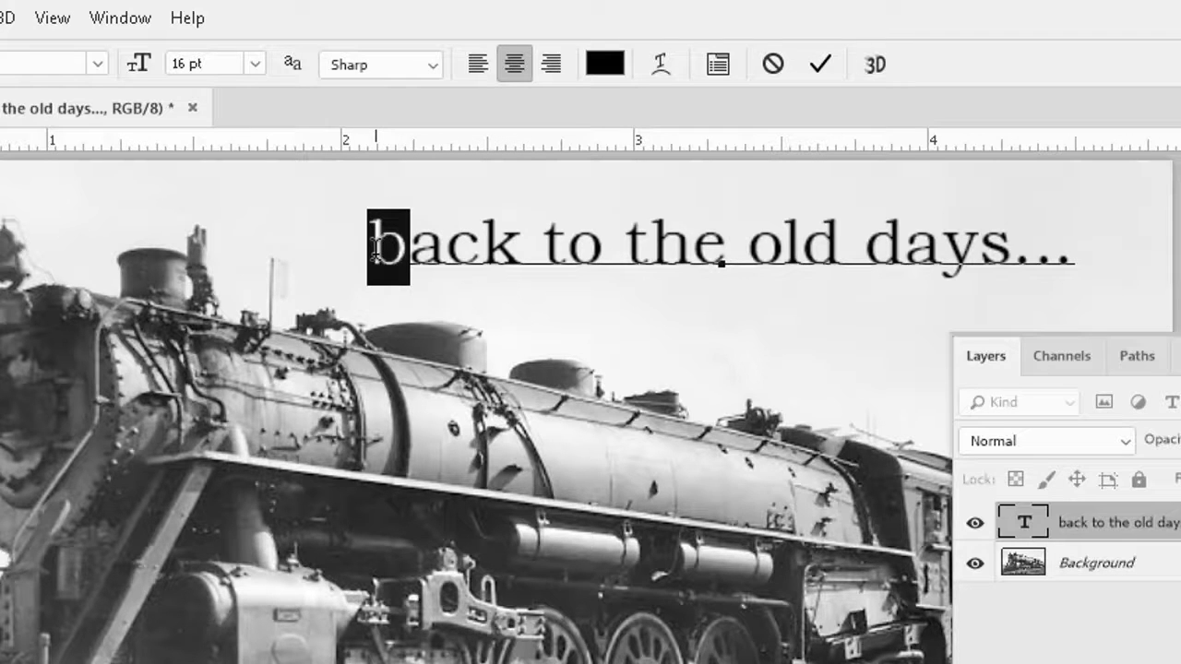
pyautogui.write('B')
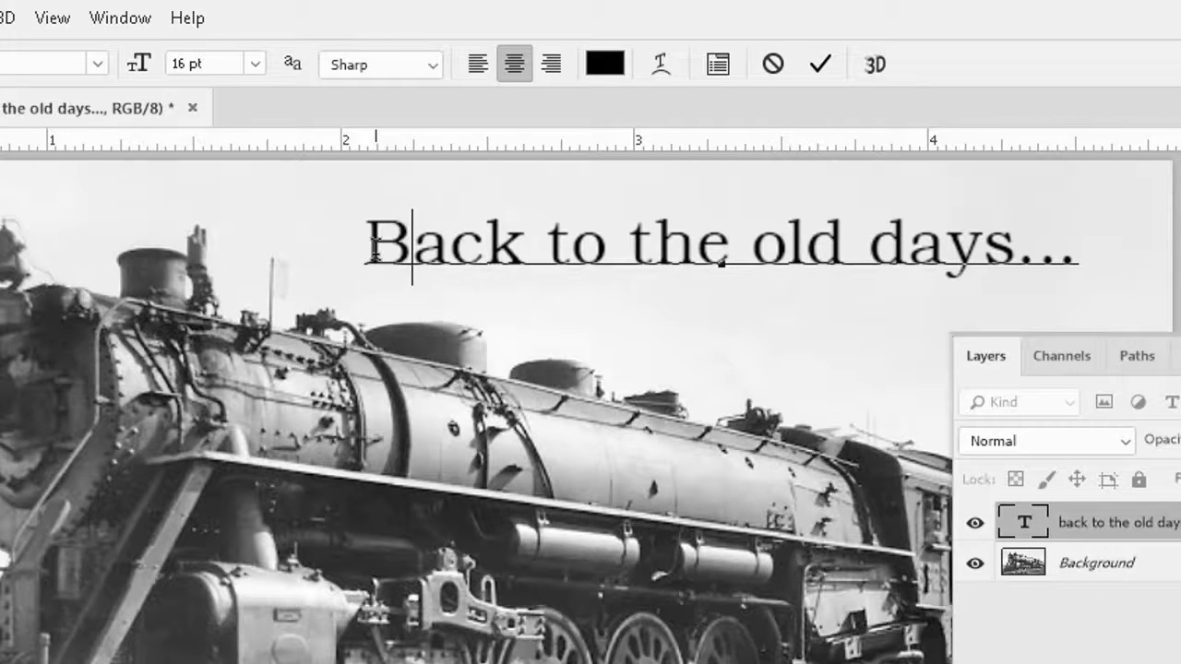
pyautogui.click(1013, 247)
pyautogui.press('Delete')
pyautogui.press('Delete')
pyautogui.press('Delete')
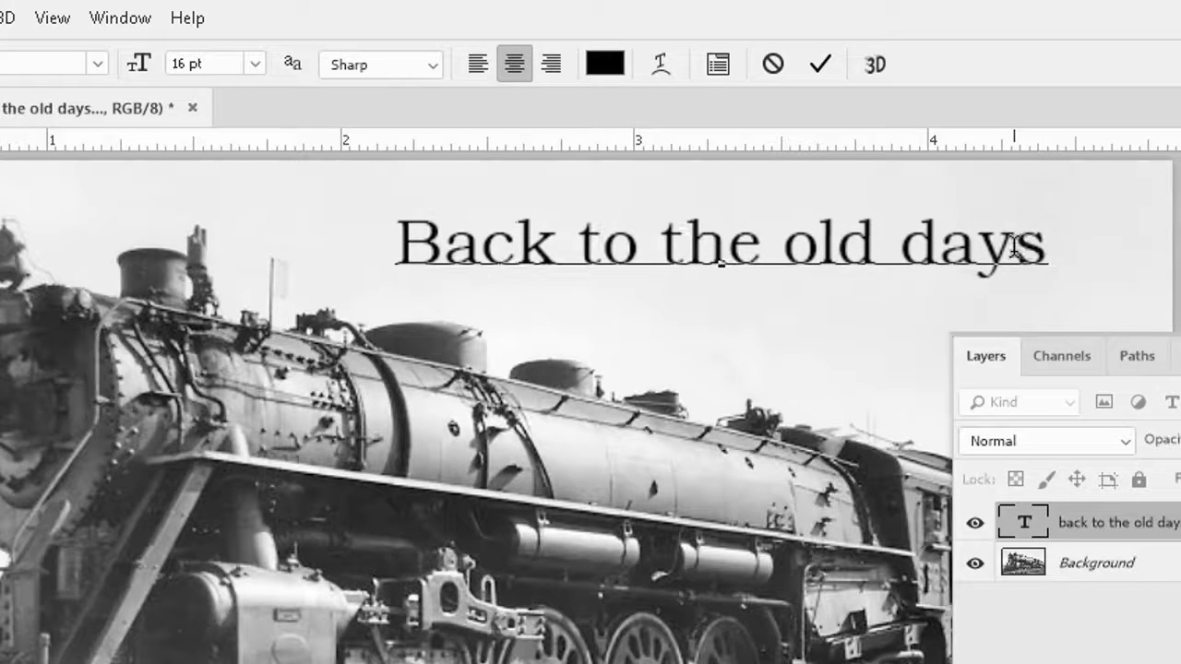
pyautogui.write('!')
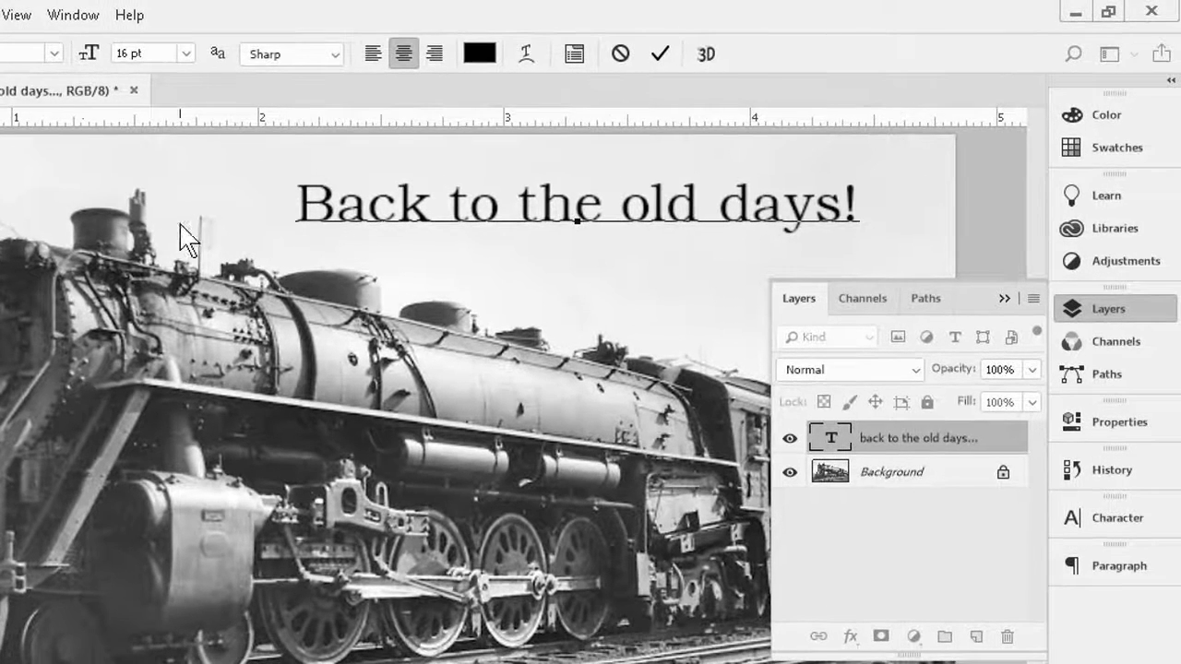
# Commit the headline edit with Ctrl+Enter and return to the Move tool
pyautogui.hotkey('ctrl', 'Return')
pyautogui.press('v')
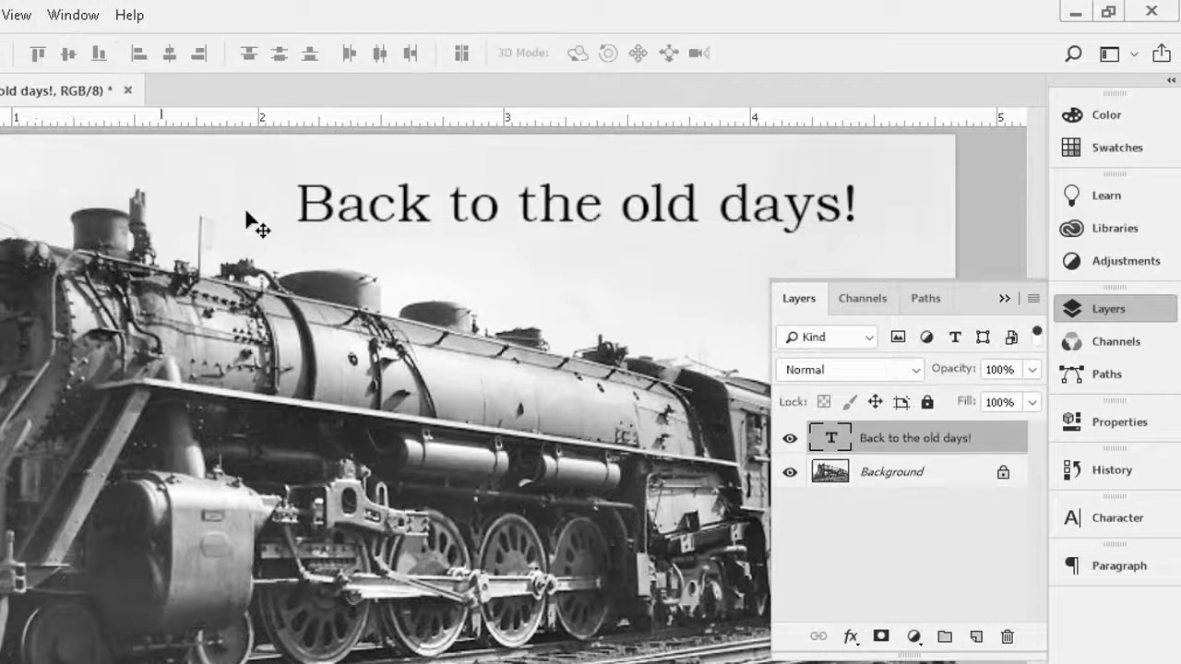
pyautogui.click(1002, 443)
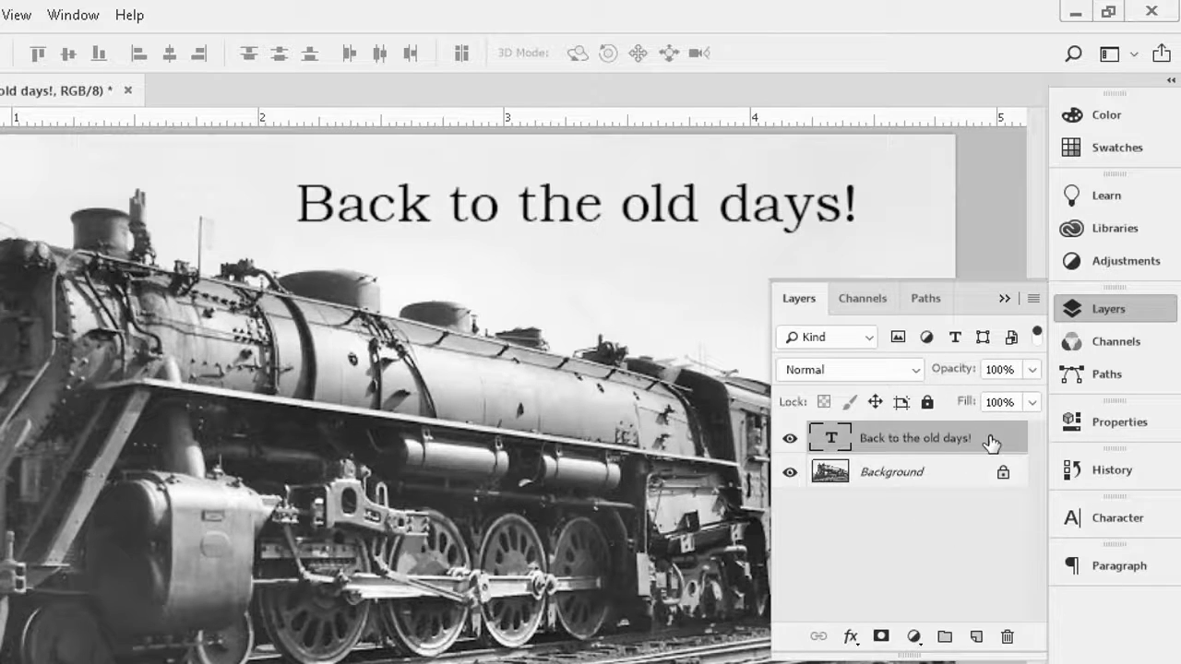